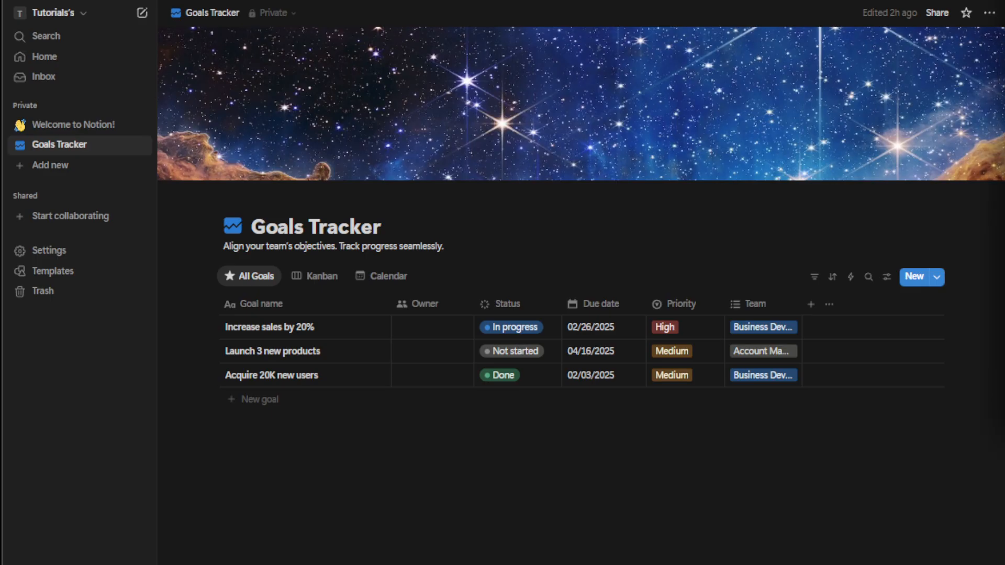
# Create a new private page titled "Company Hub"
pyautogui.click(142, 107)
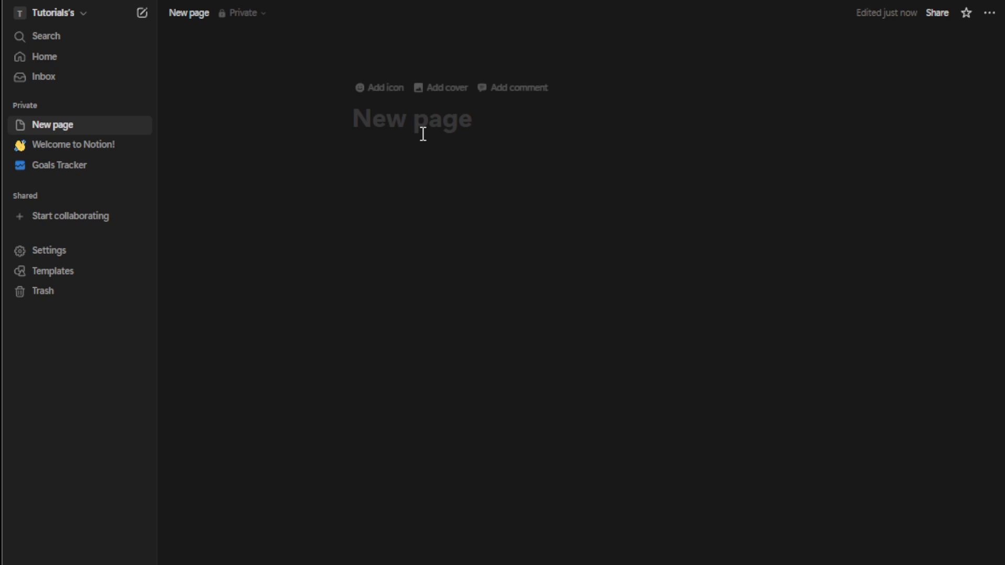
pyautogui.write('Compa')
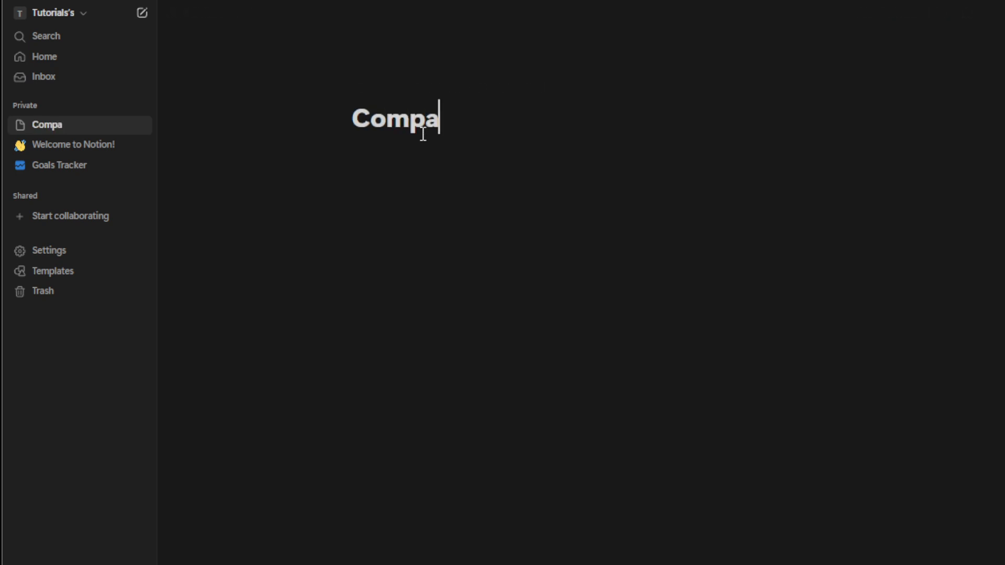
pyautogui.write('ny Hub')
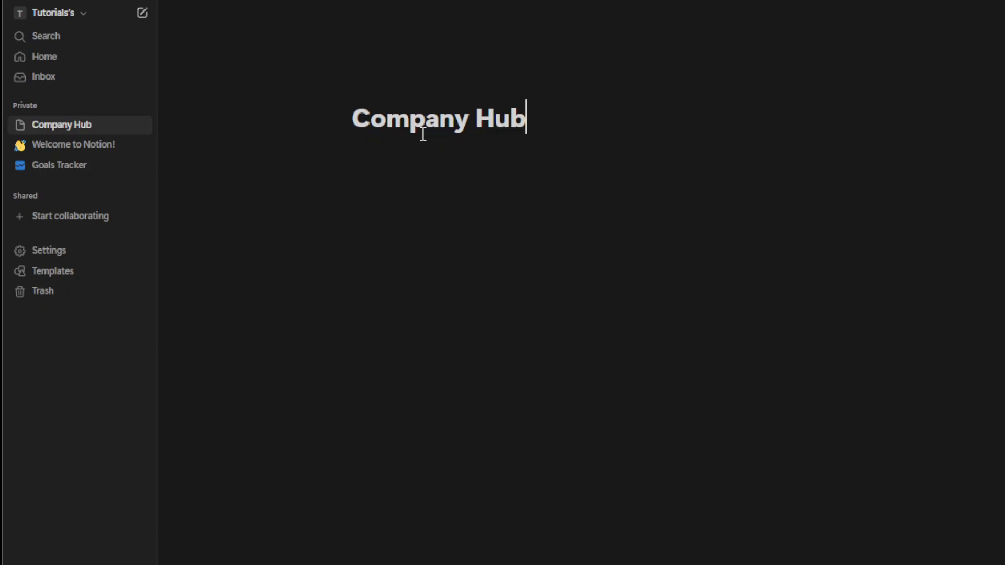
# Add the intro line "This is our wiki!" under the page title and start a new line below it
pyautogui.click(436, 176)
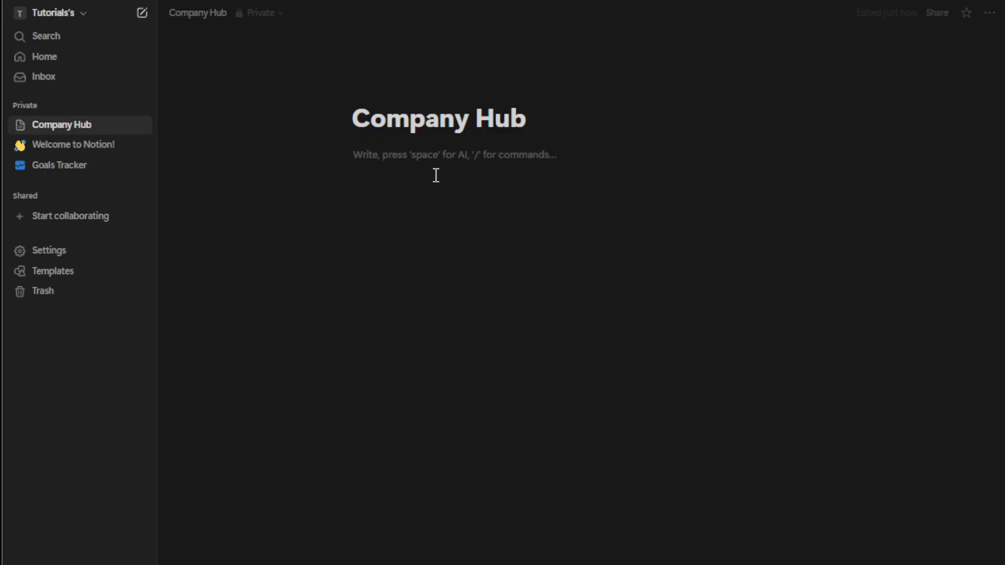
pyautogui.write('This is ')
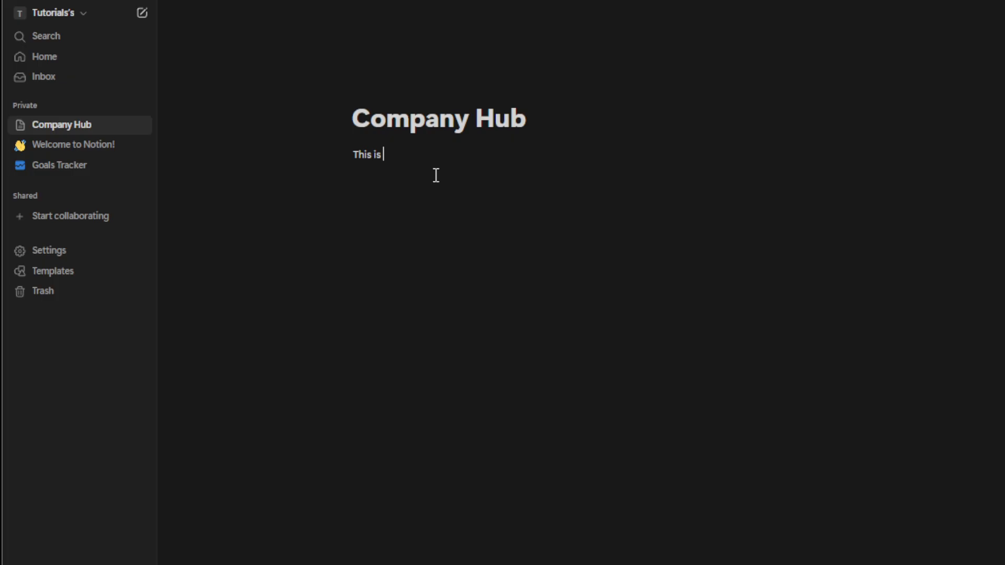
pyautogui.write('i')
pyautogui.press('BackSpace')
pyautogui.write('our wiki!')
pyautogui.press('Return')
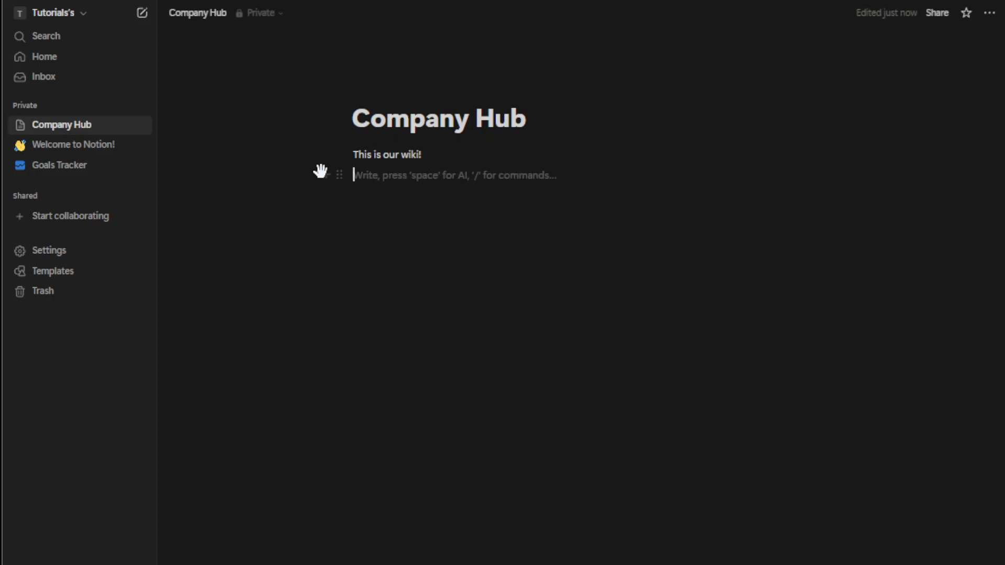
# Insert a callout reading "Policies" below the intro line and change its icon to the warning sign emoji
pyautogui.click(323, 173)
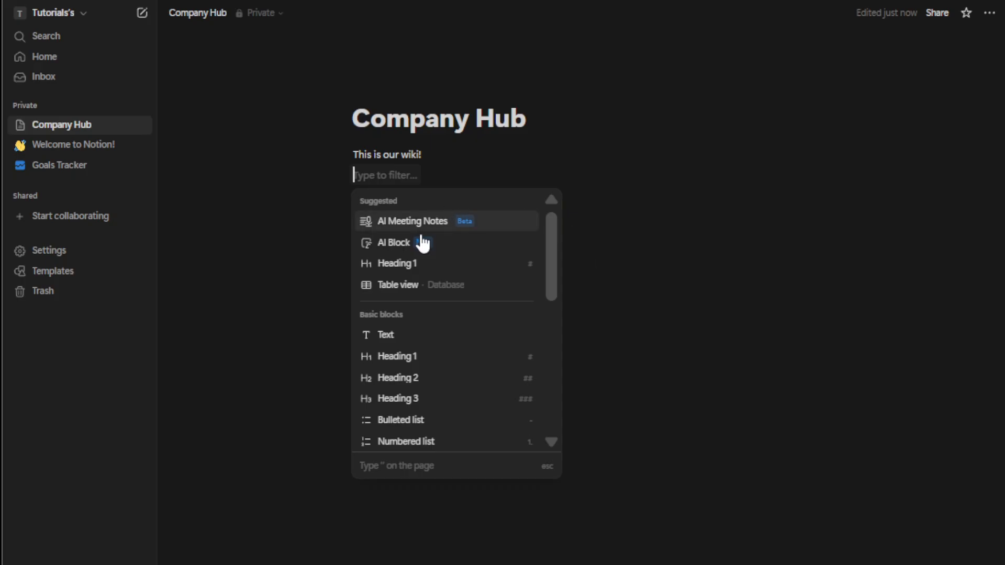
pyautogui.scroll(-5, 507, 342)
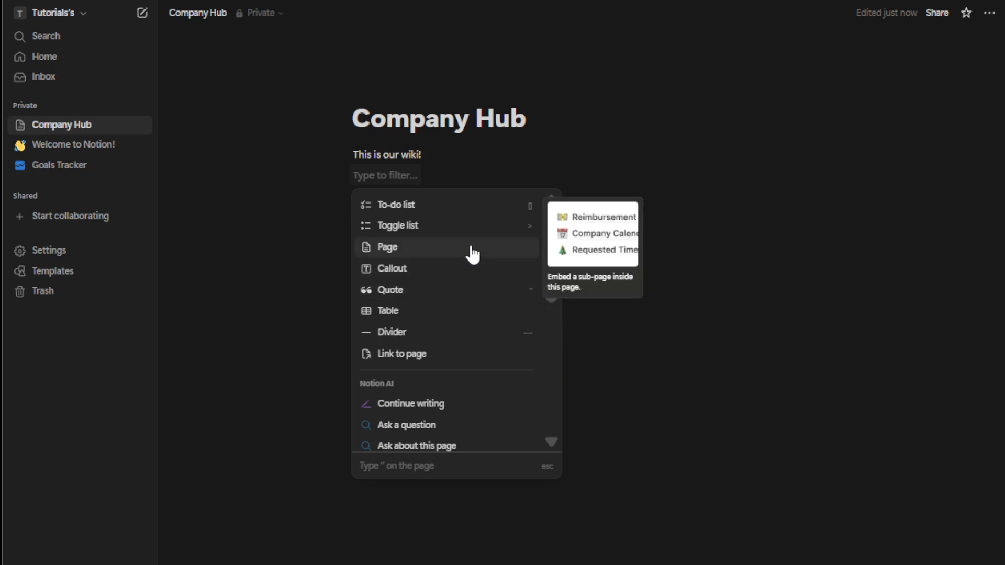
pyautogui.click(470, 268)
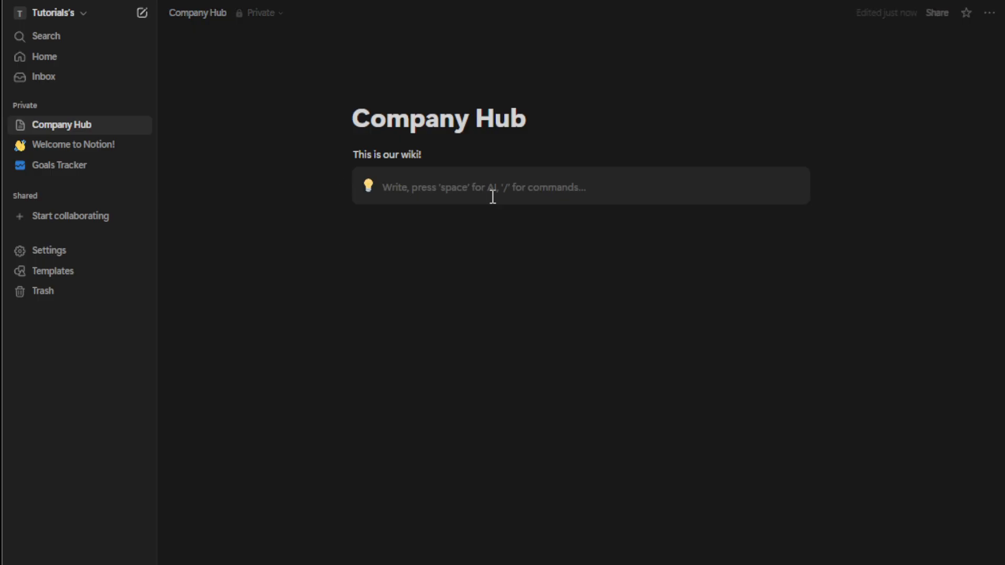
pyautogui.write('Po')
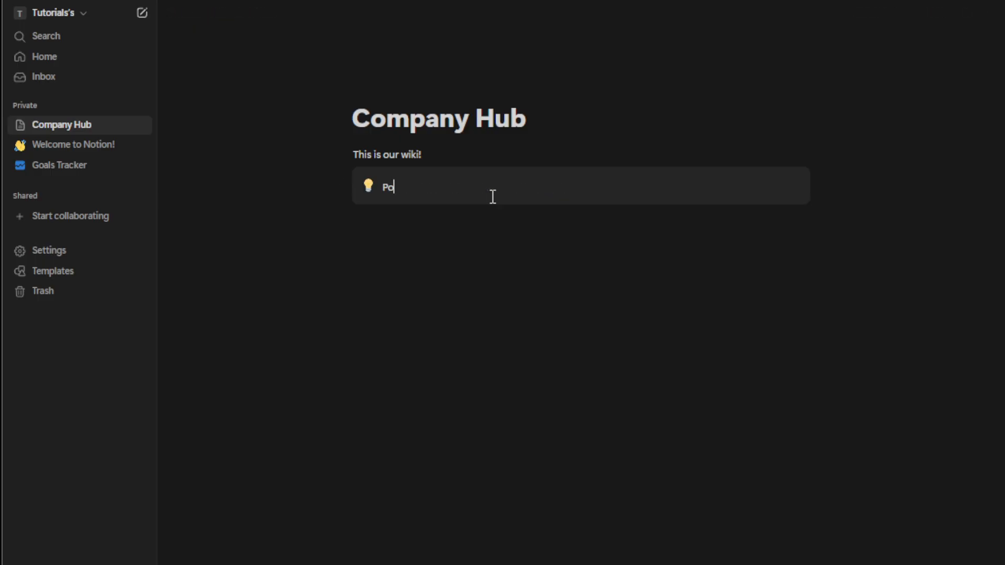
pyautogui.write('locies')
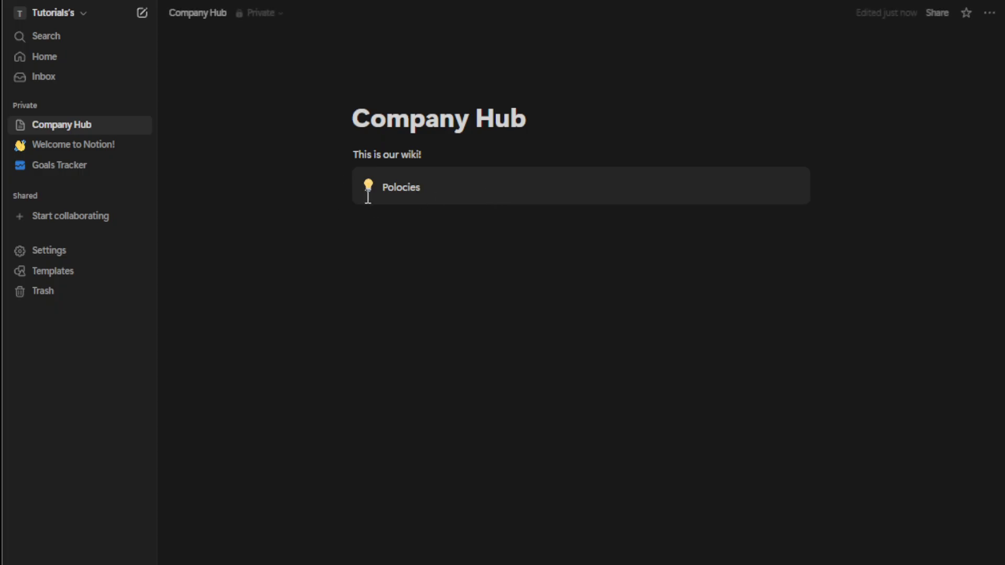
pyautogui.press('BackSpace')
pyautogui.press('BackSpace')
pyautogui.press('BackSpace')
pyautogui.press('BackSpace')
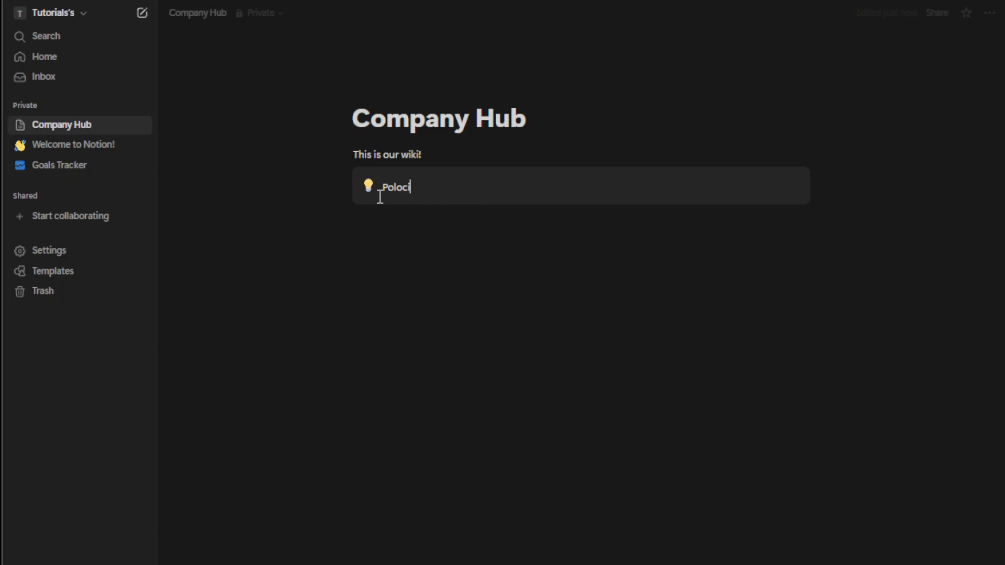
pyautogui.press('BackSpace')
pyautogui.write('icies')
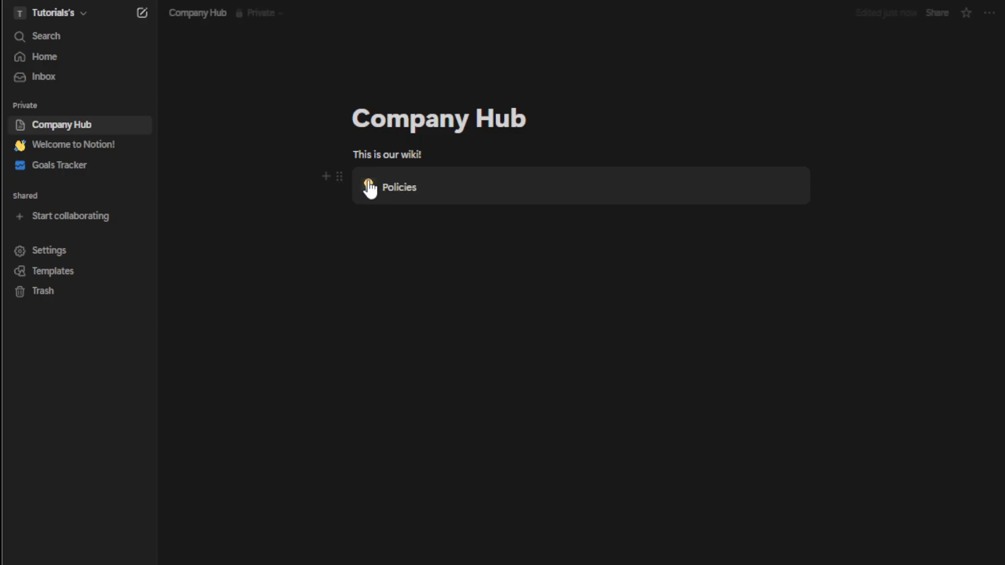
pyautogui.click(368, 186)
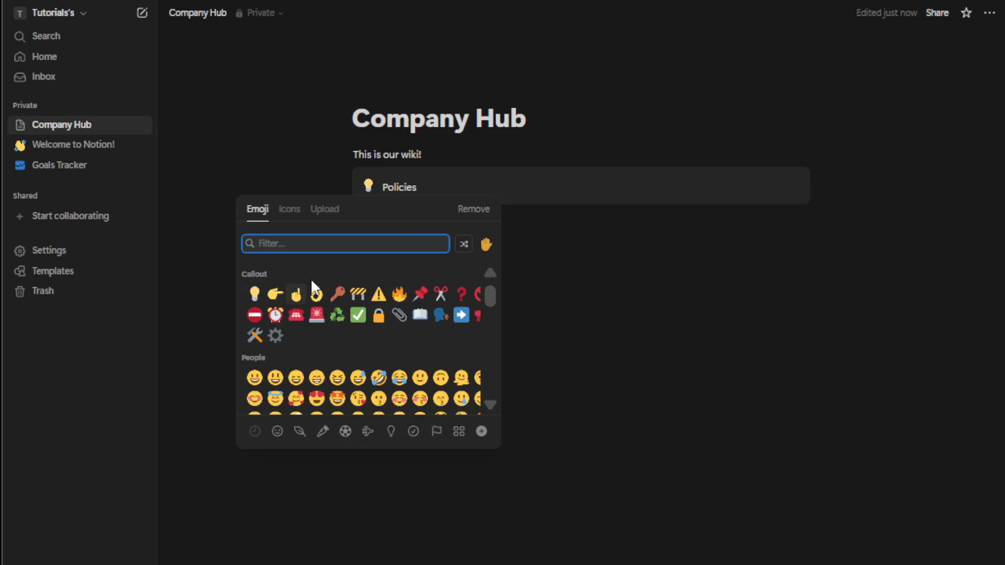
pyautogui.click(376, 299)
# Insert a new table view database below the Policies callout and title it "Our company to-do"
pyautogui.click(520, 220)
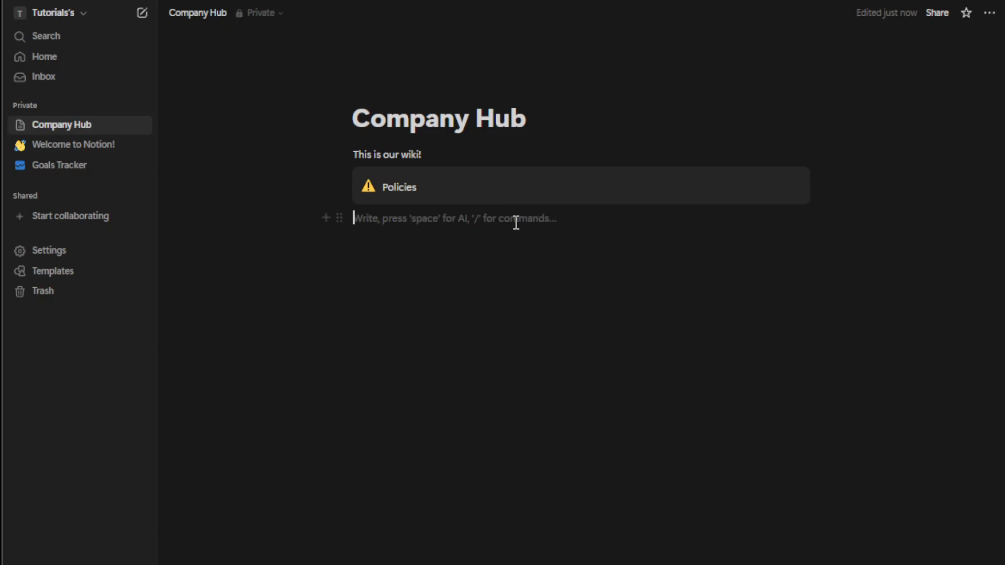
pyautogui.write('/data')
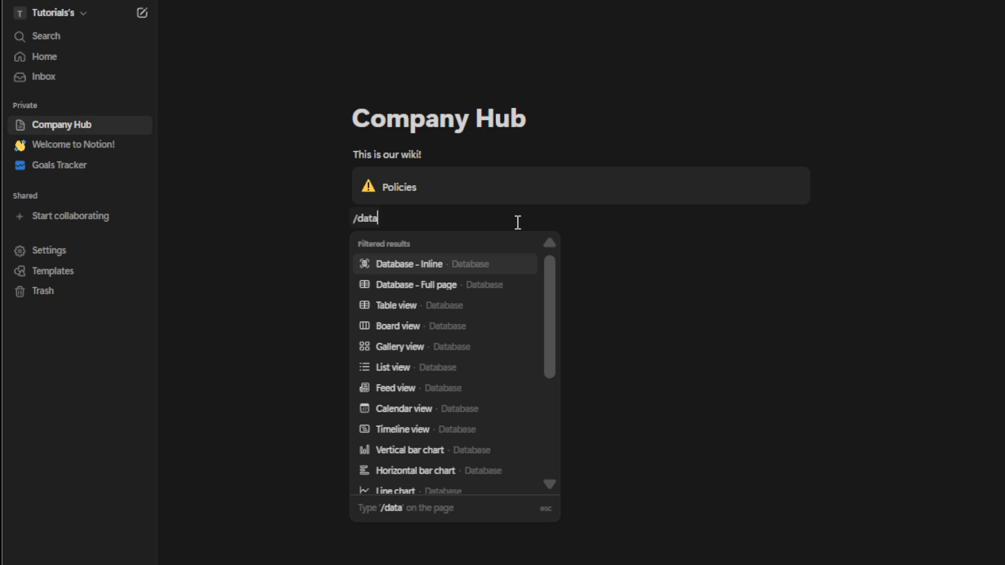
pyautogui.click(482, 307)
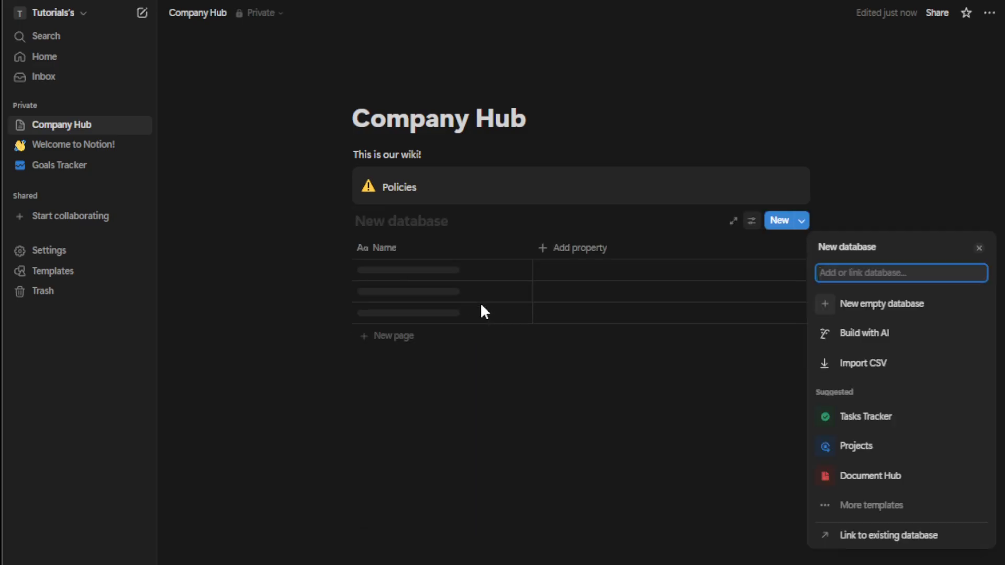
pyautogui.click(456, 213)
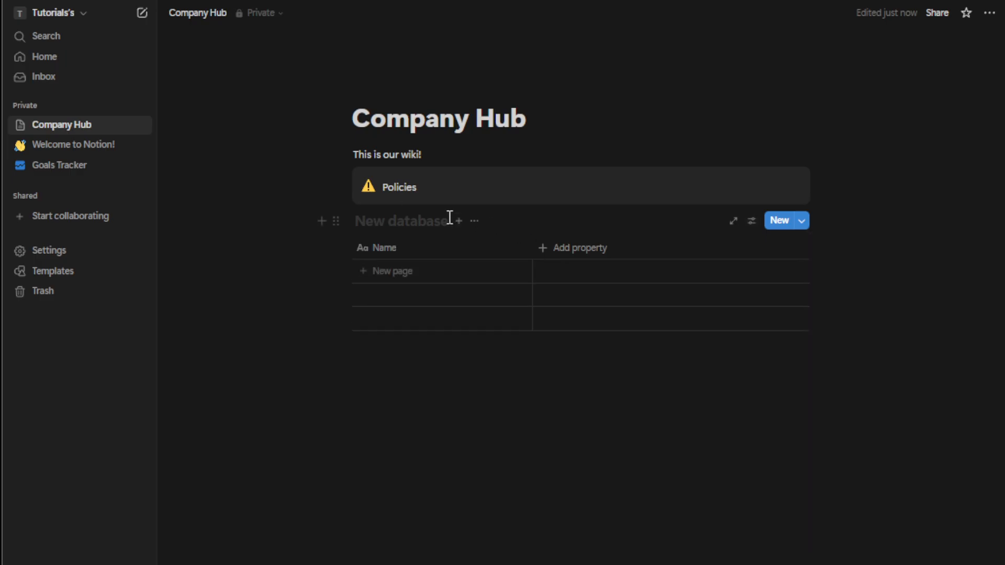
pyautogui.click(424, 218)
pyautogui.write('Our co')
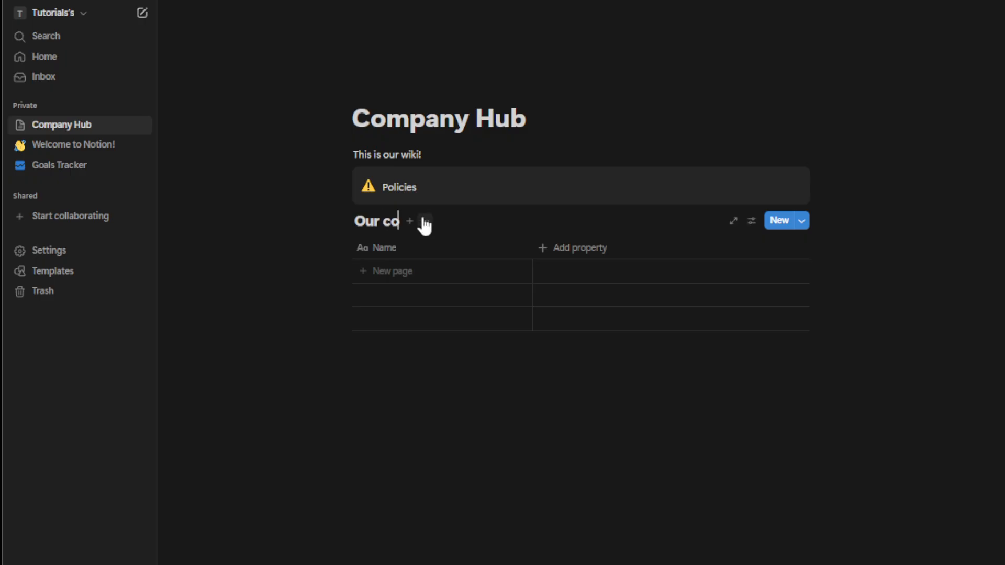
pyautogui.write('mpany to-do')
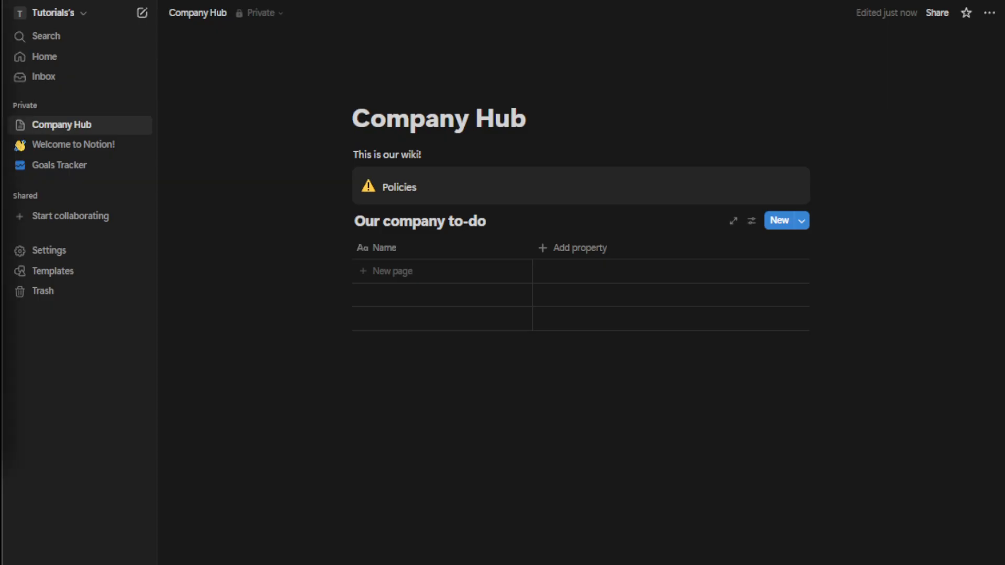
# Open the sharing settings of the Company Hub page and examine its general access options
pyautogui.click(937, 14)
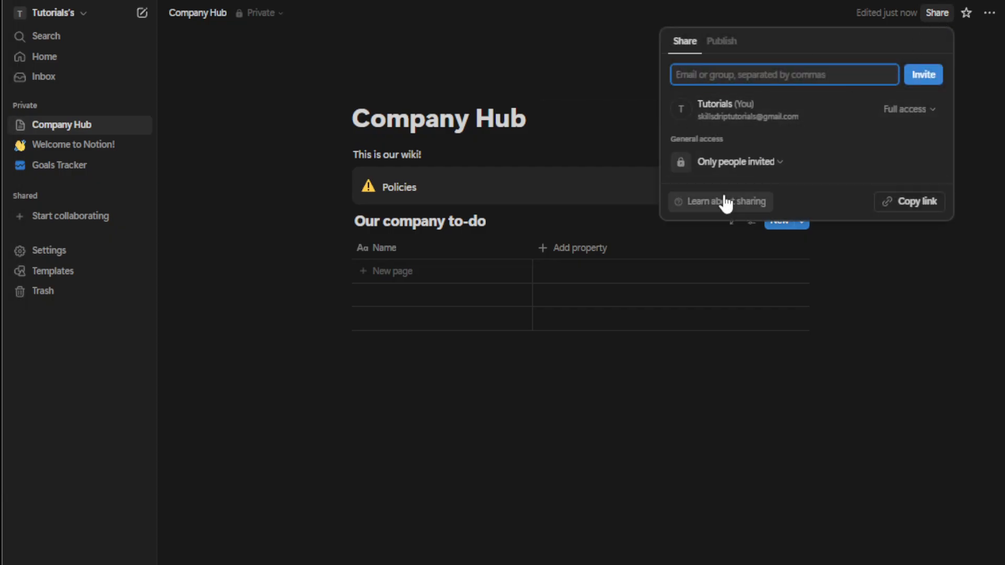
pyautogui.click(774, 162)
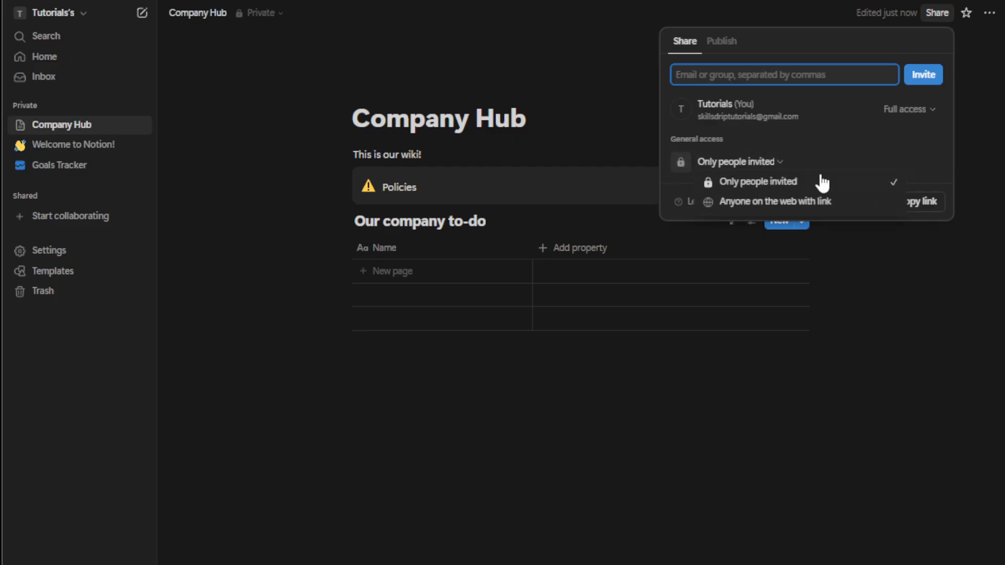
pyautogui.click(899, 157)
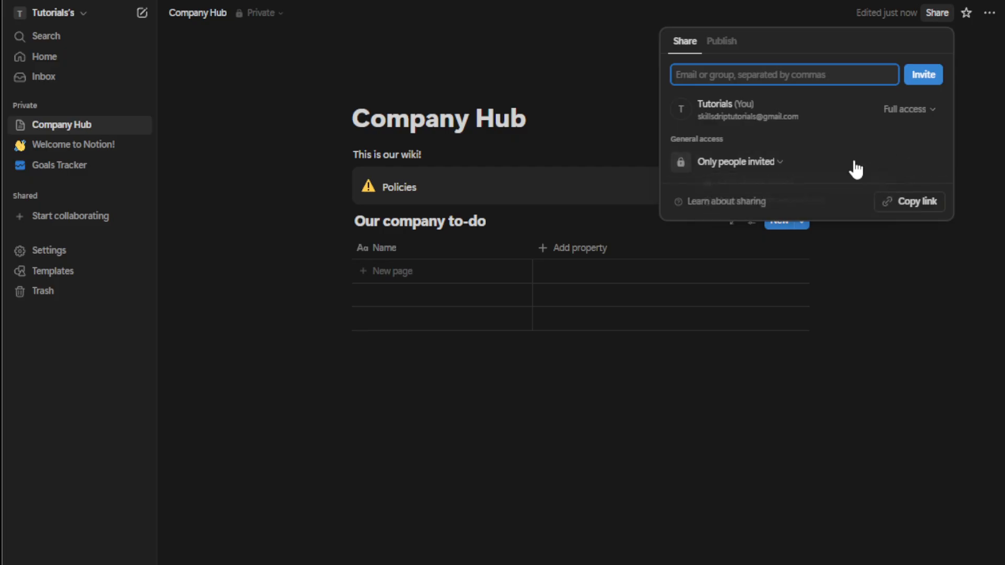